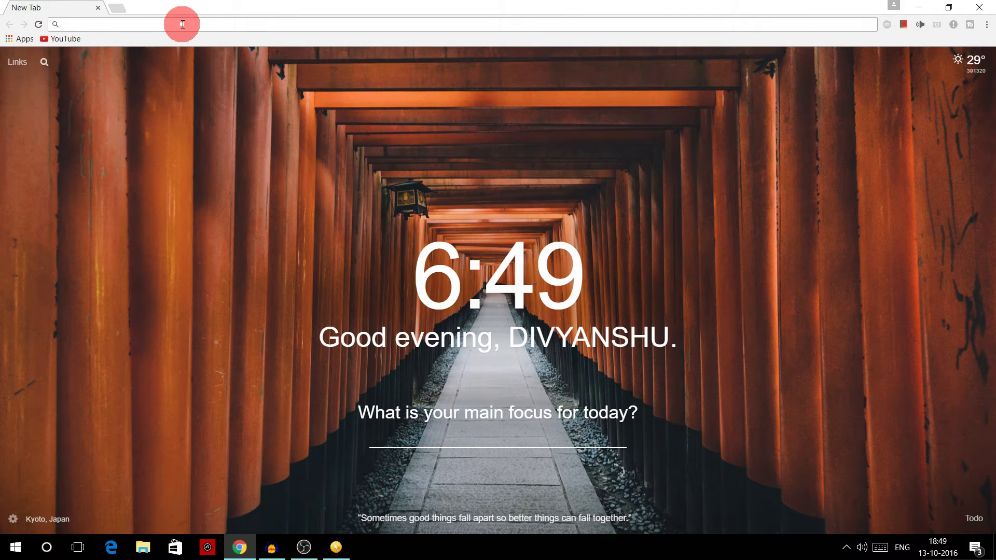
- Search Google for 'irctc autofill' and open the Magic Autofill for IRCTC (ctrlq.org/irctc) result
text(irct)
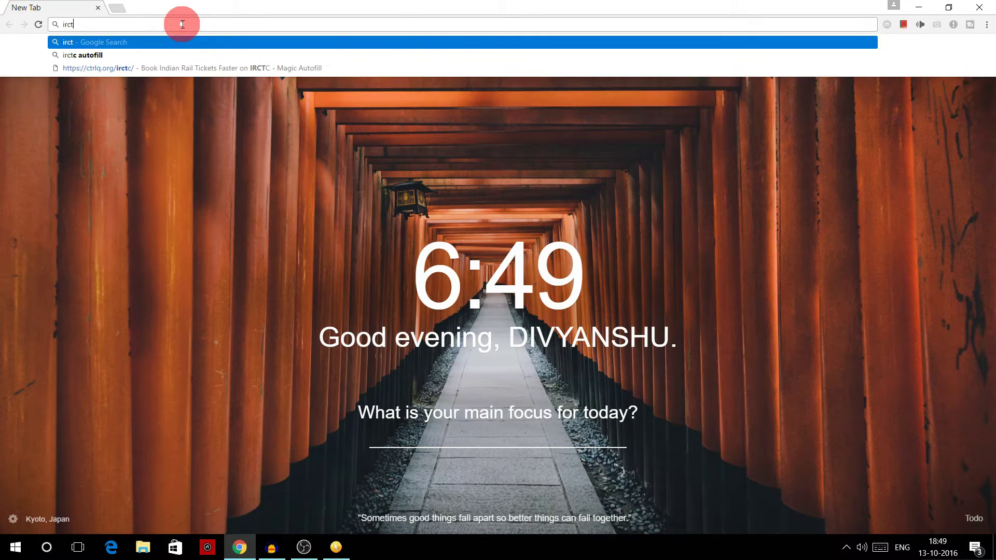
text(c autofill)
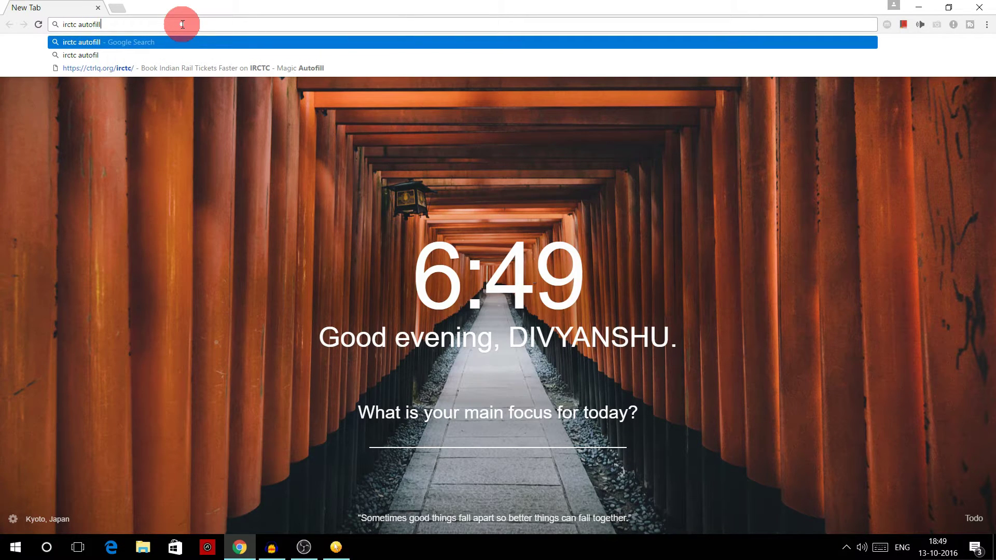
key(Return)
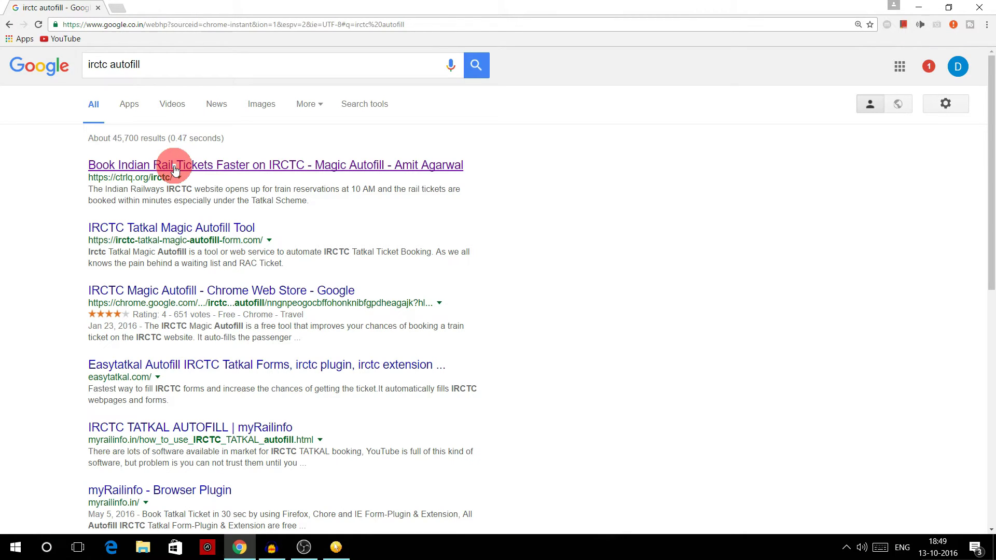
ctrl+click(175, 170)
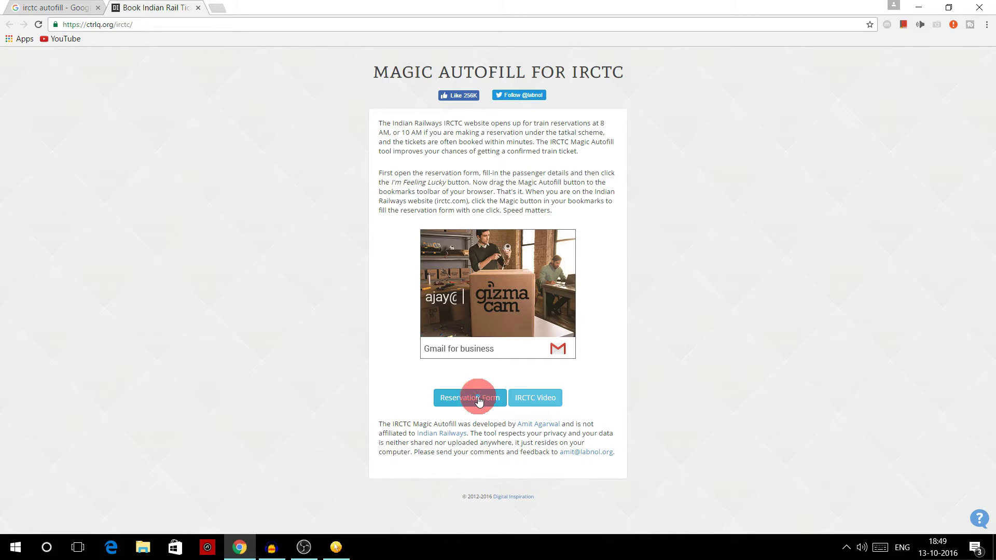
- Open the reservation form and enter the first passenger's name and age 18
click(477, 399)
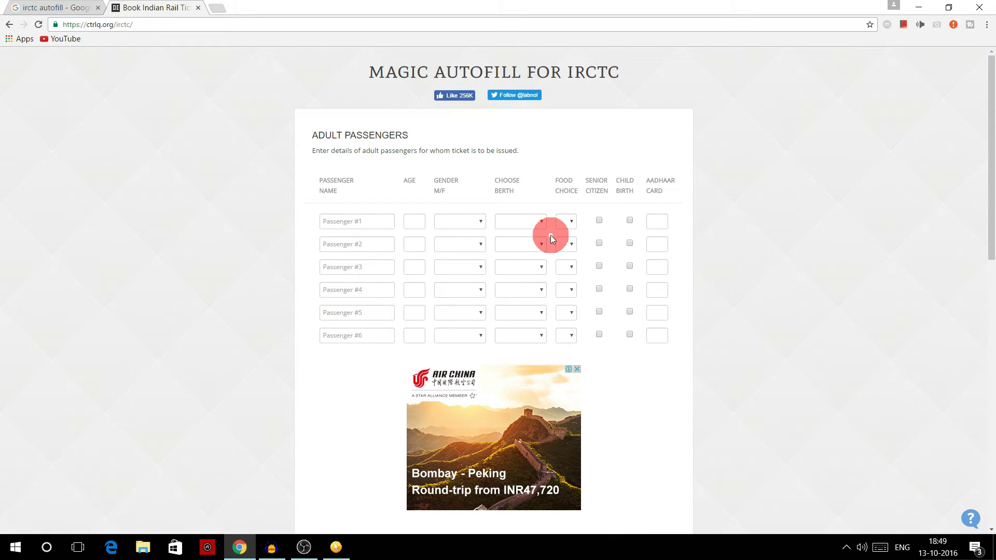
click(363, 222)
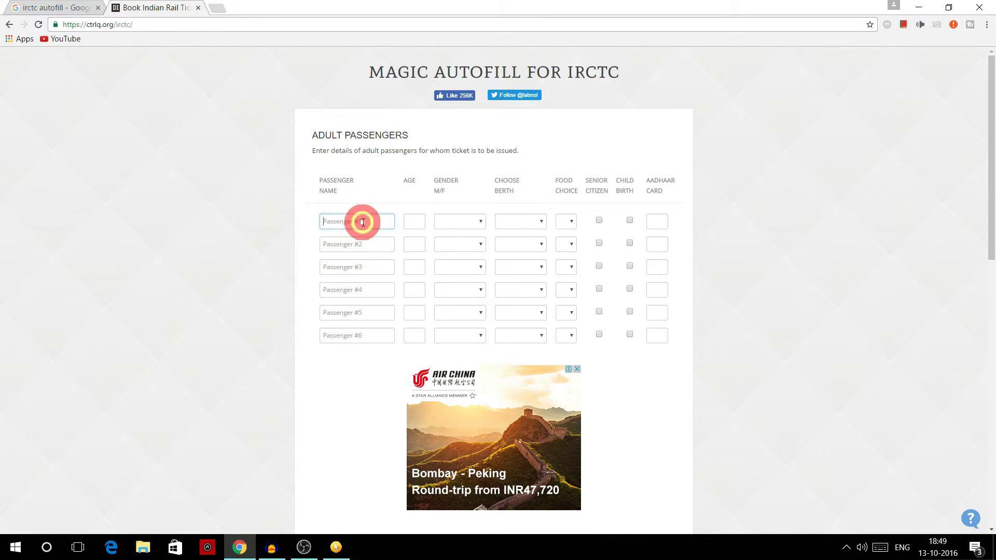
text(asdfgh)
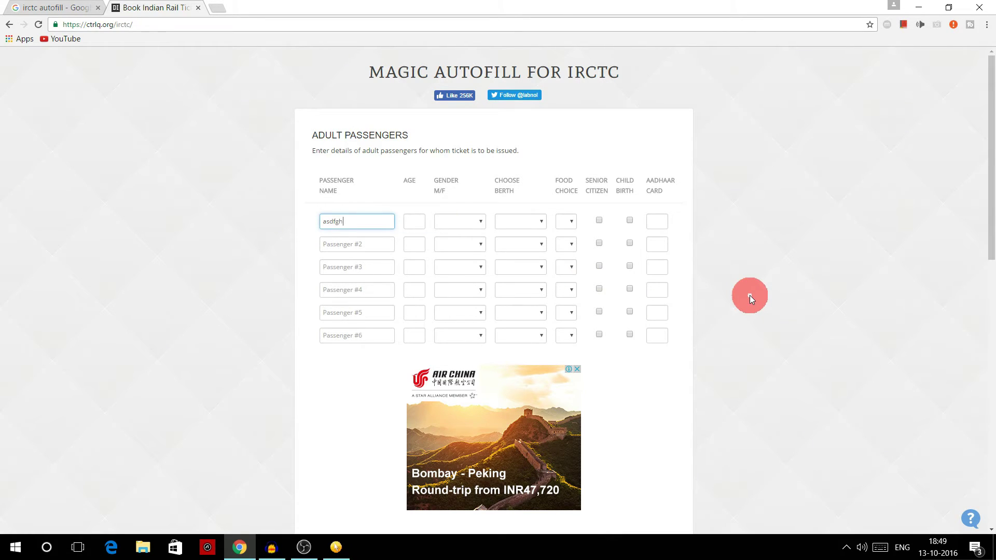
click(415, 224)
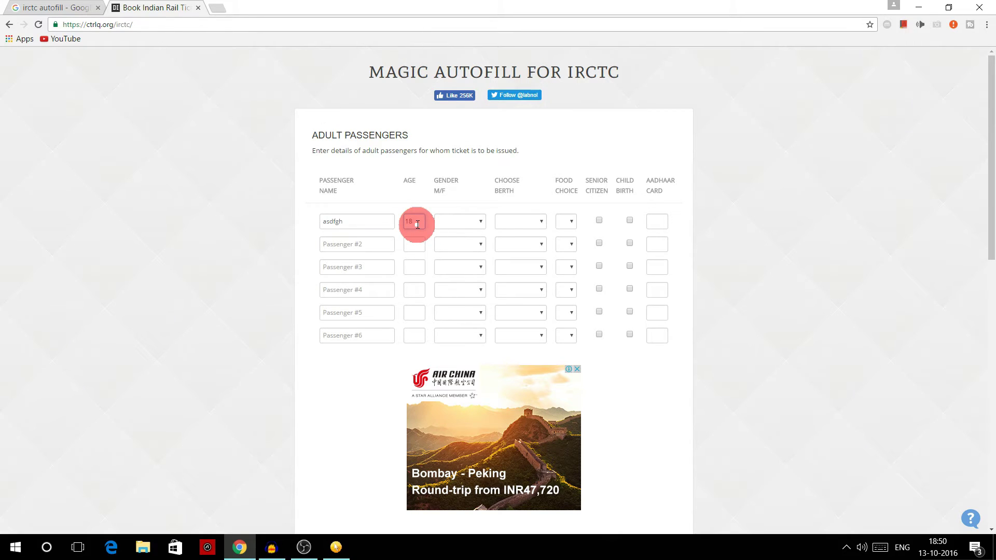
- Set passenger one's gender to Male, berth to LOWER and Veg food, then move to Aadhaar
click(482, 223)
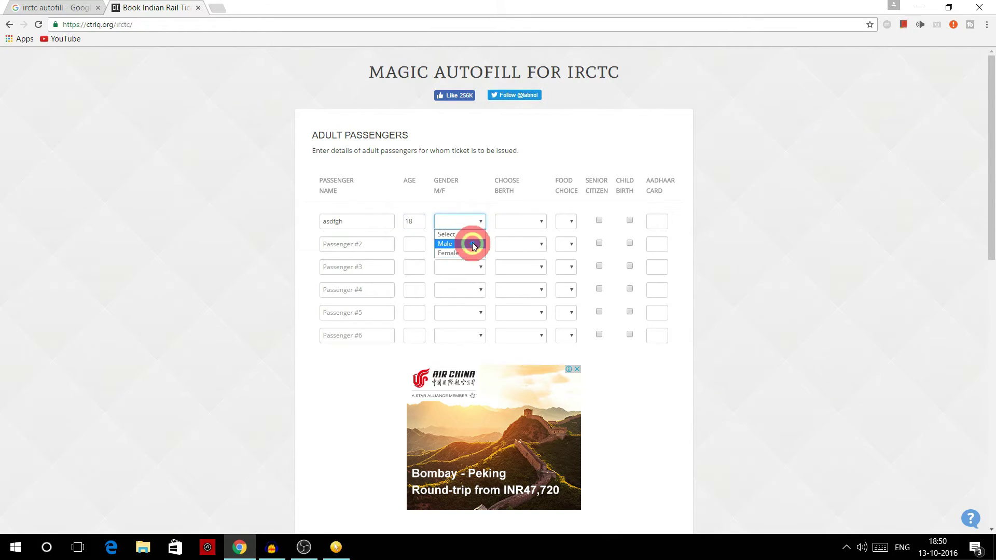
click(461, 234)
click(519, 222)
click(522, 243)
click(563, 224)
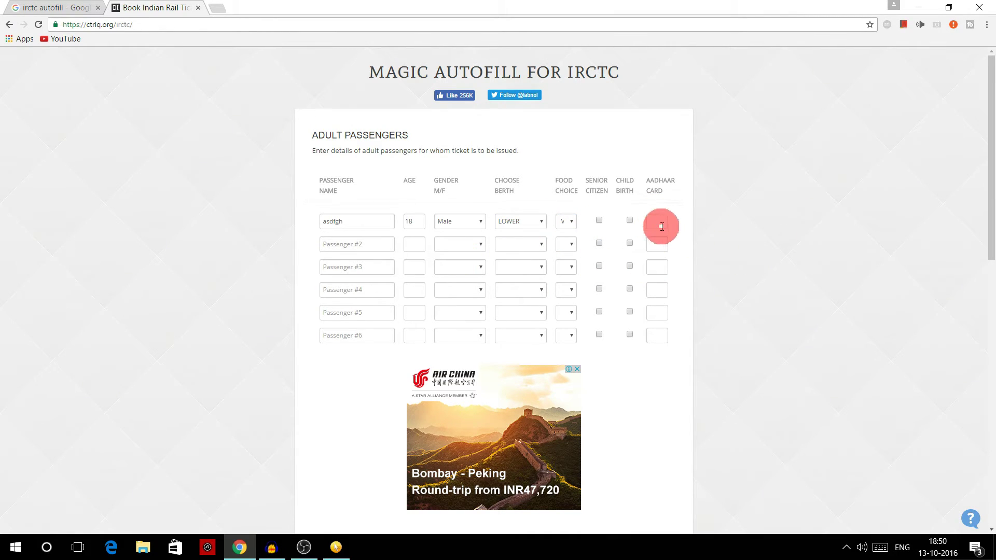
click(662, 226)
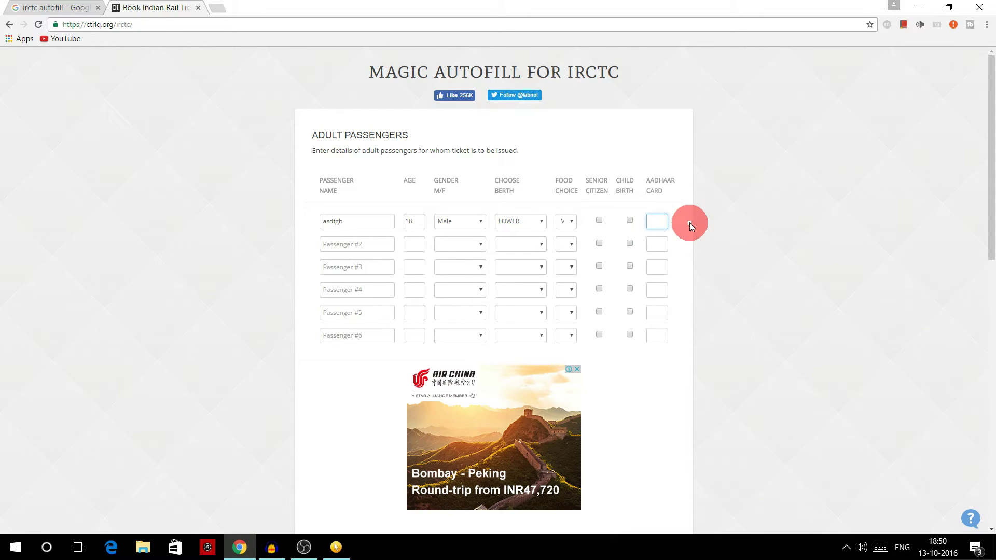
- Type a stray letter into the first child passenger's name, then delete it
scroll(694, 224, down, 9)
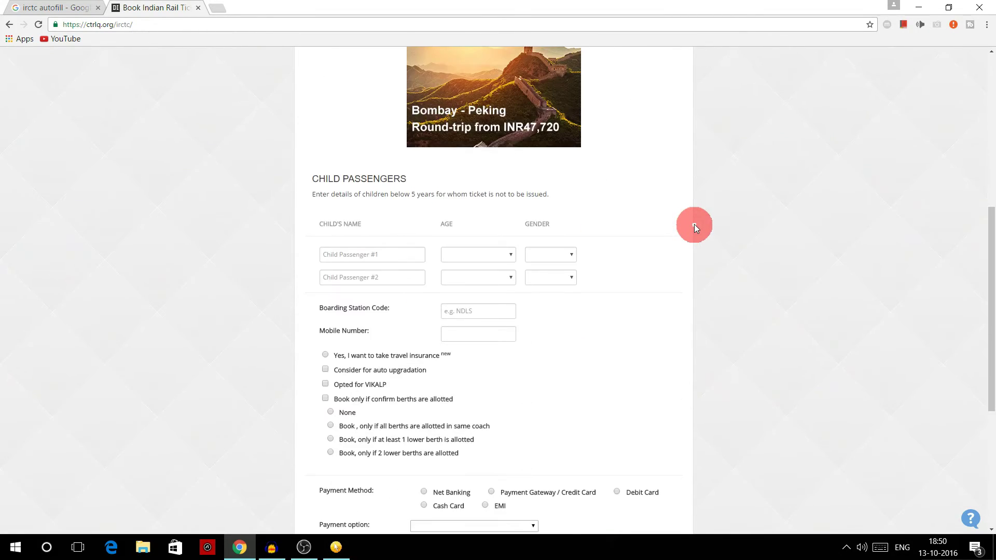
click(355, 151)
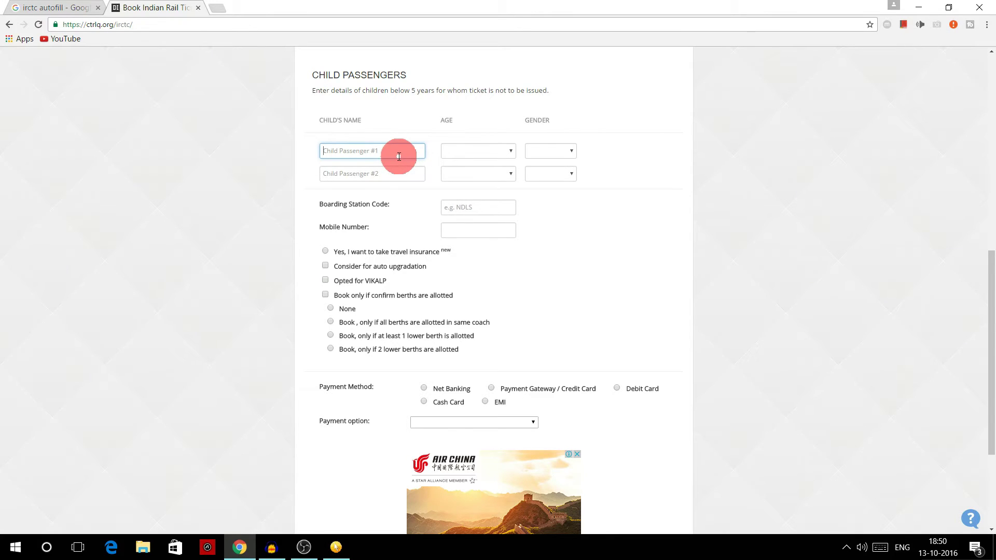
text(a)
key(BackSpace)
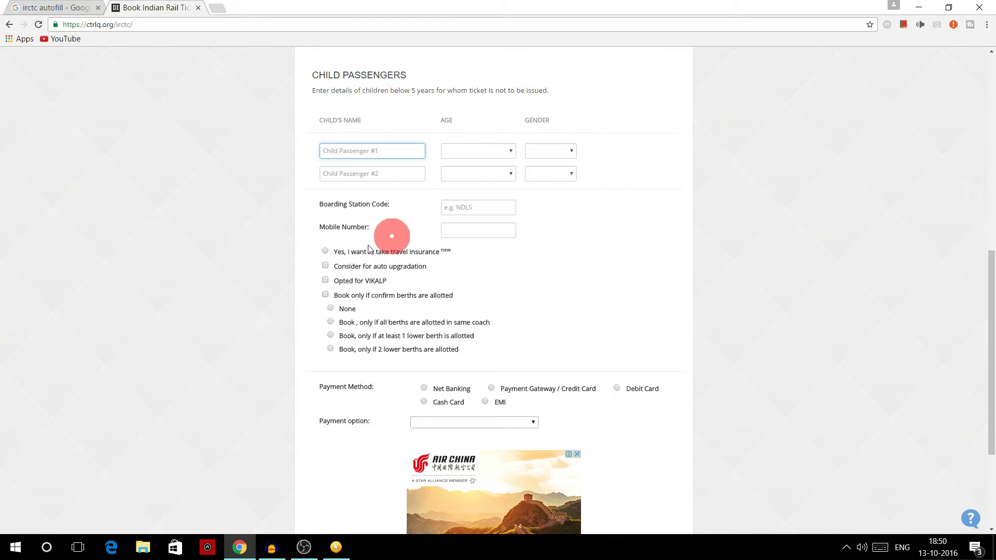
- Enter the contact mobile number and choose Net Banking with State Bank of India
click(482, 231)
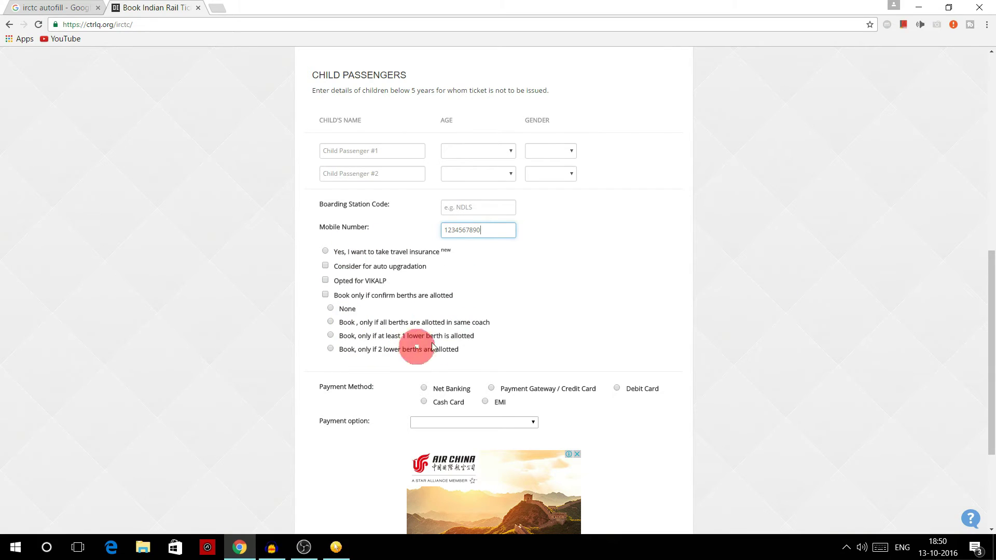
click(444, 388)
scroll(637, 415, down, 3)
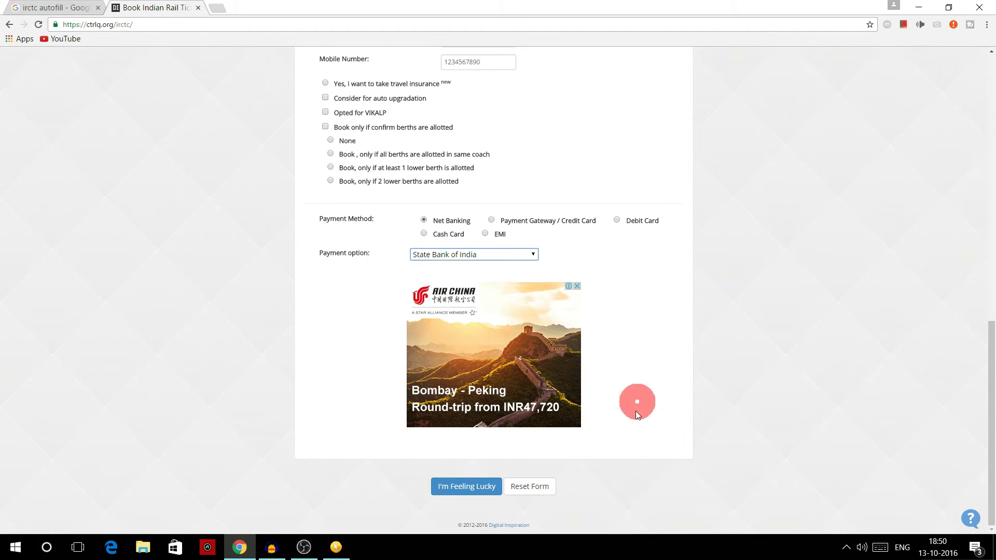
- Generate the bookmarklet via I'm Feeling Lucky and drag Magic Autofill onto the bookmarks bar
click(470, 491)
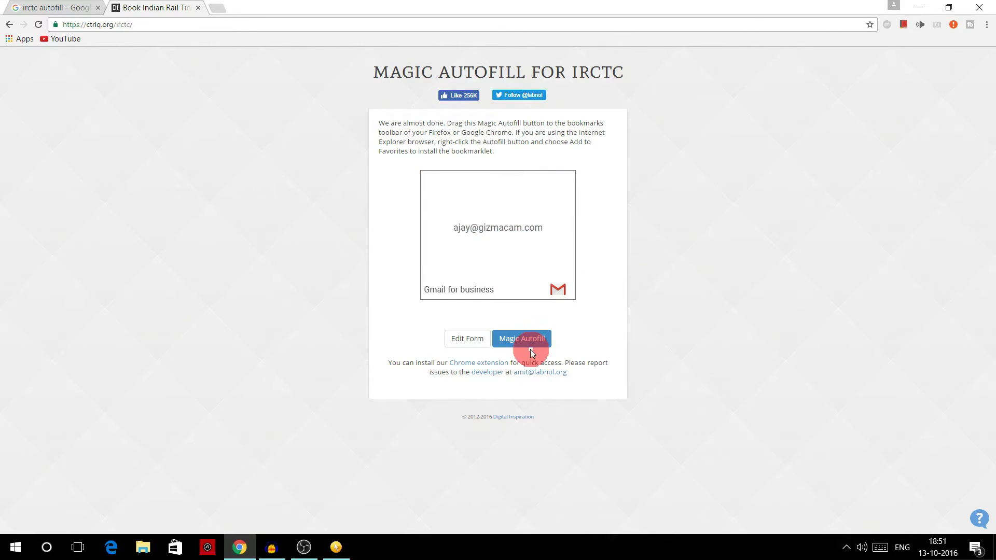
drag(523, 343, 271, 37)
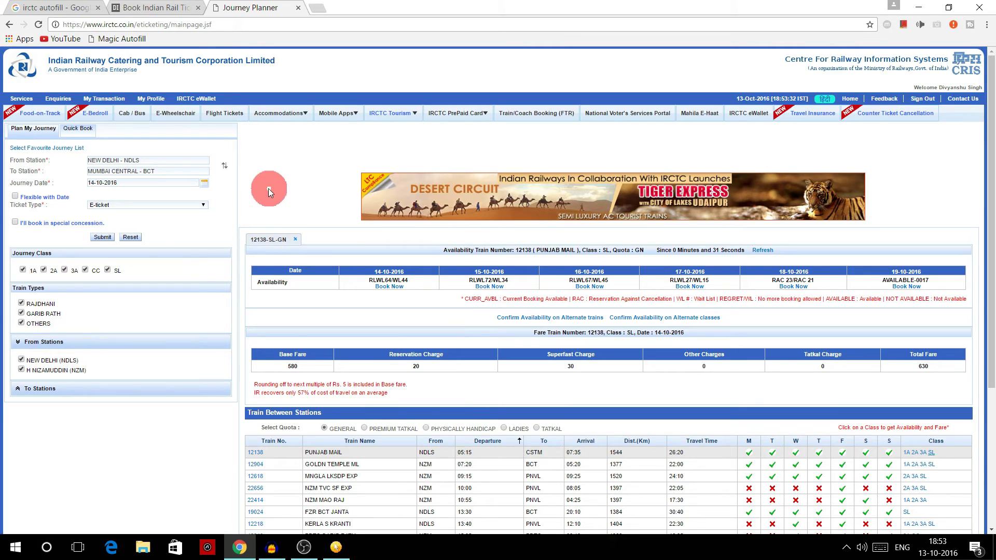
- Book 12138 Punjab Mail sleeper for 14-10-2016, accepting the NDLS–CSTM station notice
click(390, 286)
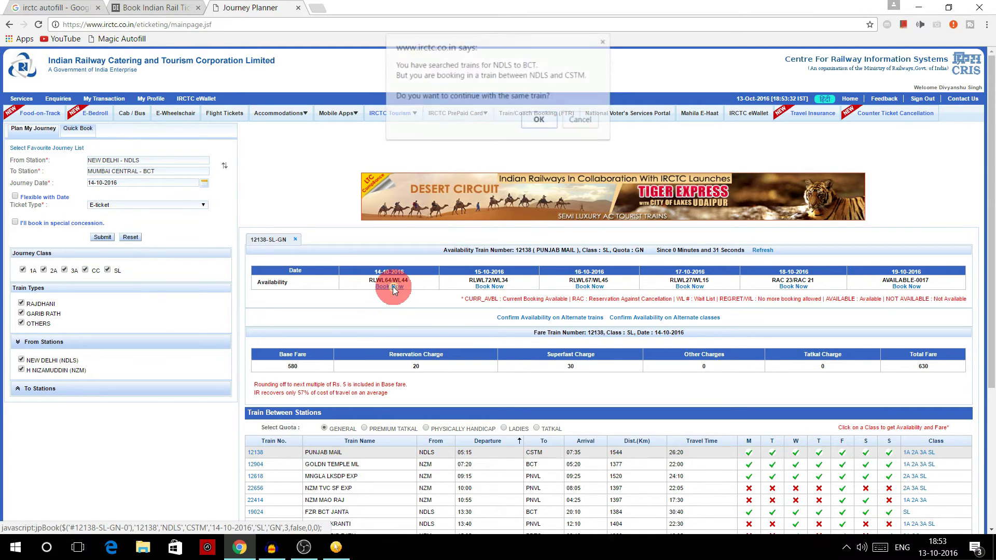
click(548, 125)
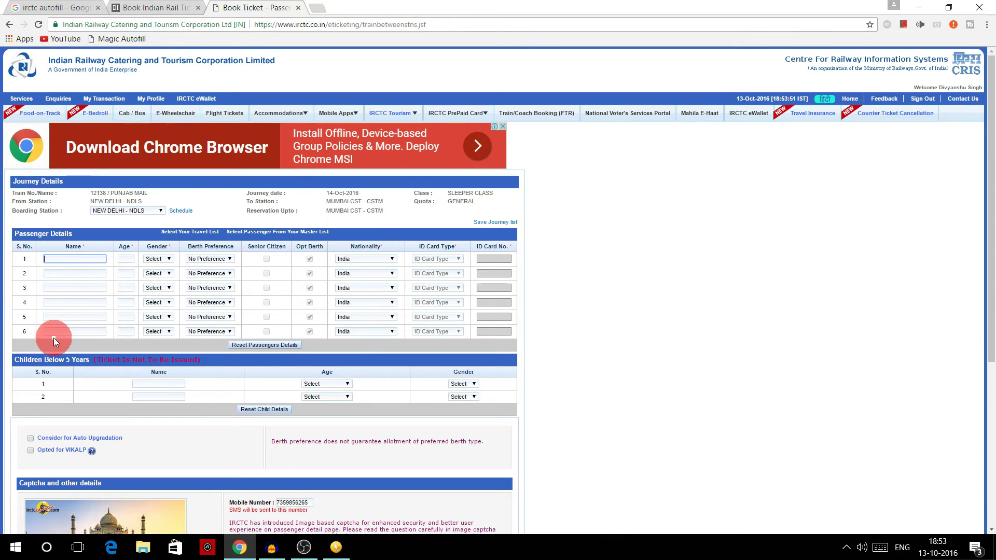
- Run Magic Autofill and check the filled name, berth preference and mobile number
click(114, 39)
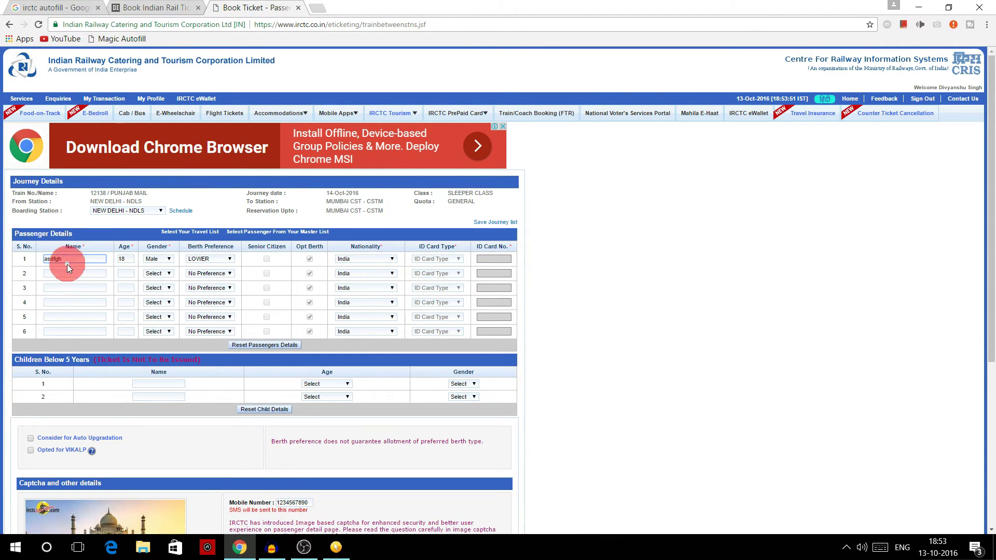
drag(63, 262, 112, 268)
click(218, 259)
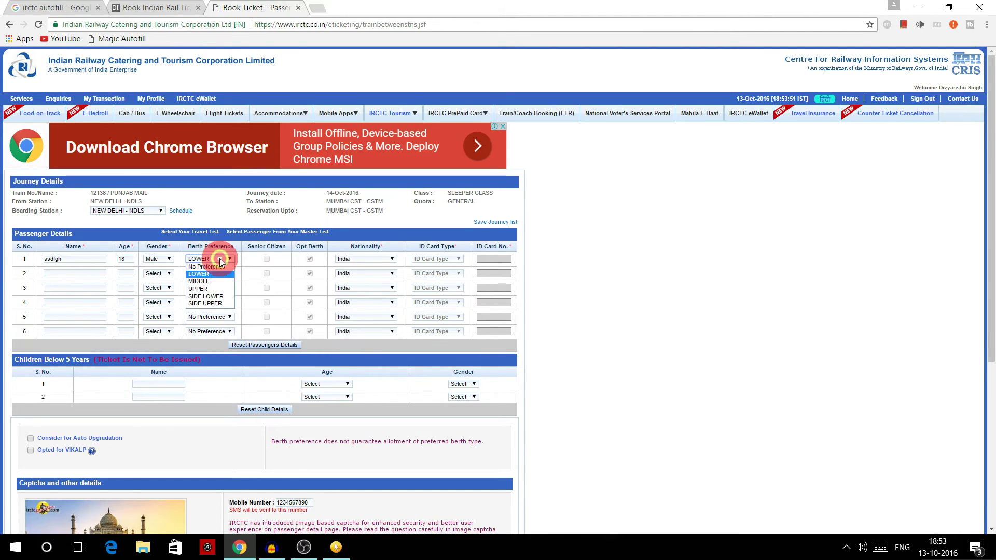
scroll(342, 326, down, 4)
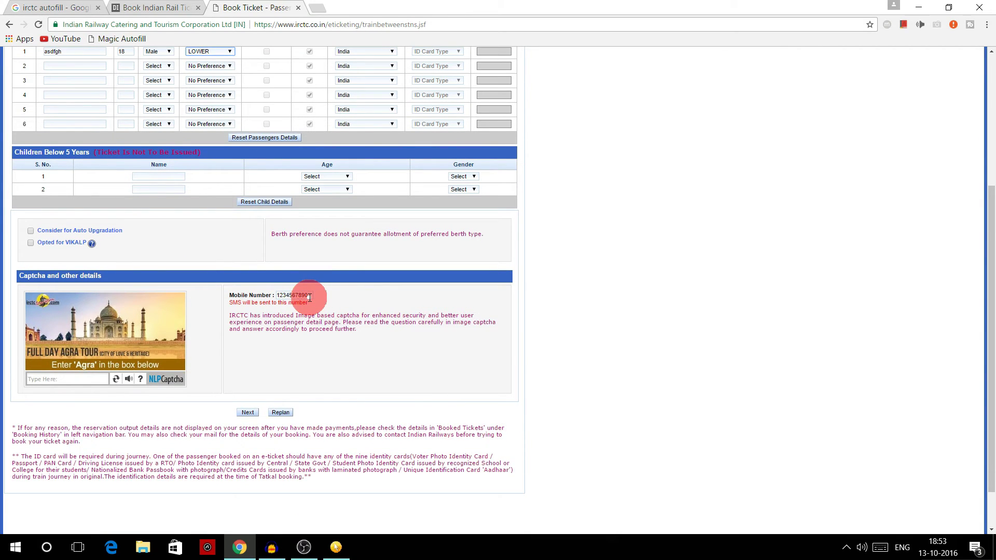
drag(309, 297, 249, 291)
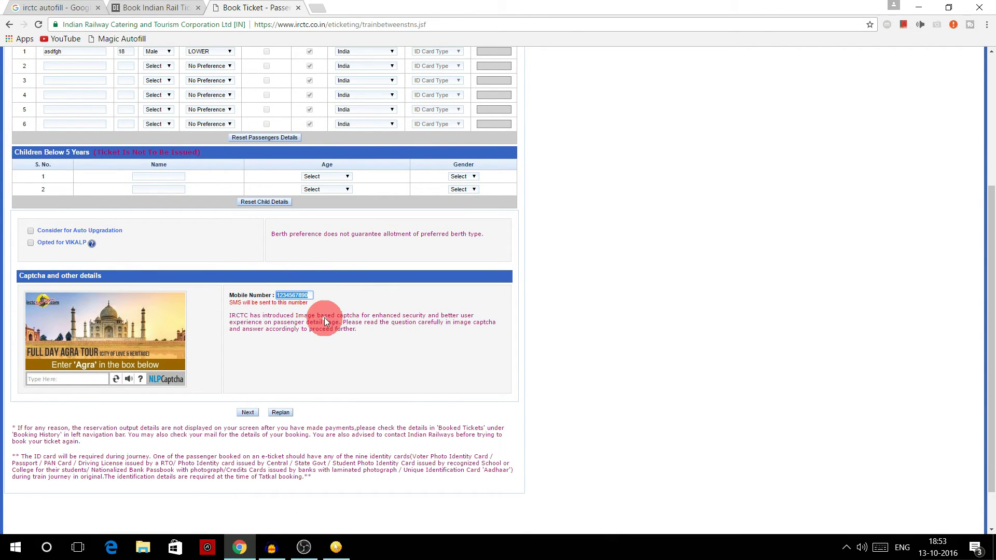
click(170, 253)
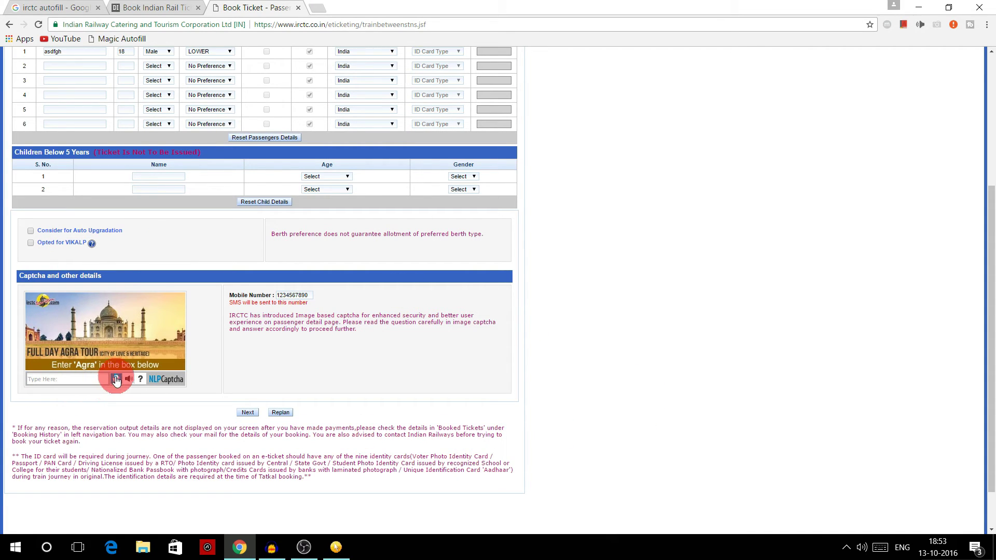
- Answer the captcha with 'Agra' and submit the passenger details
click(86, 379)
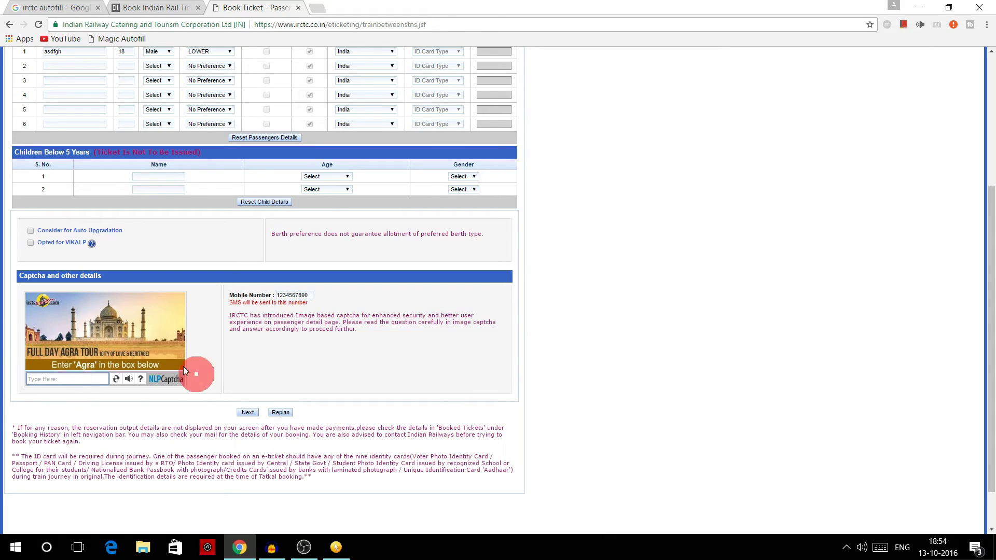
text(Agra)
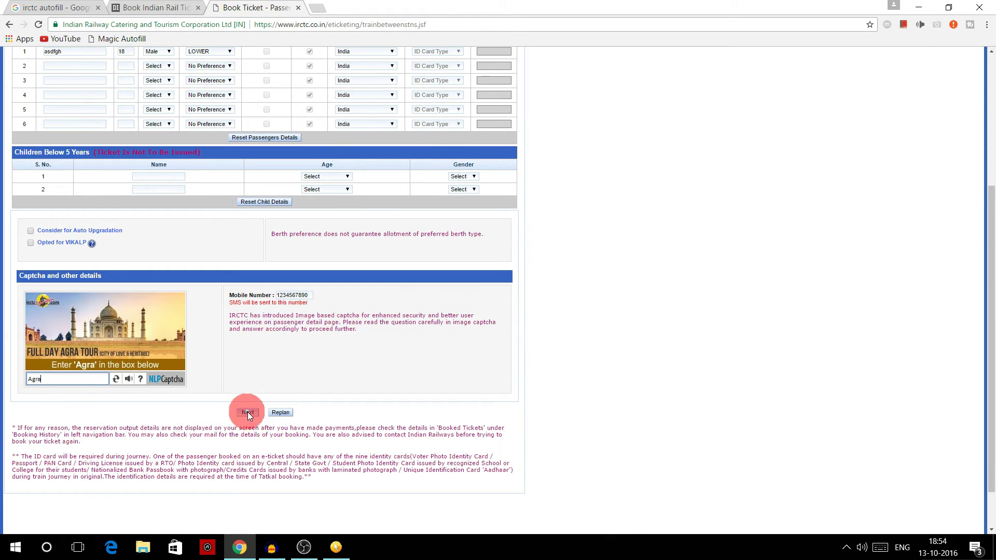
click(247, 412)
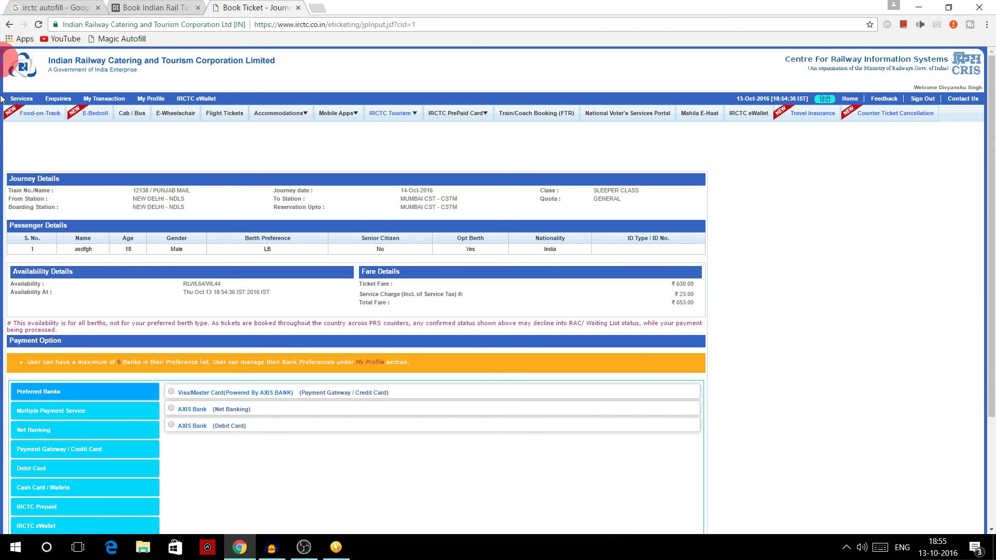
click(987, 24)
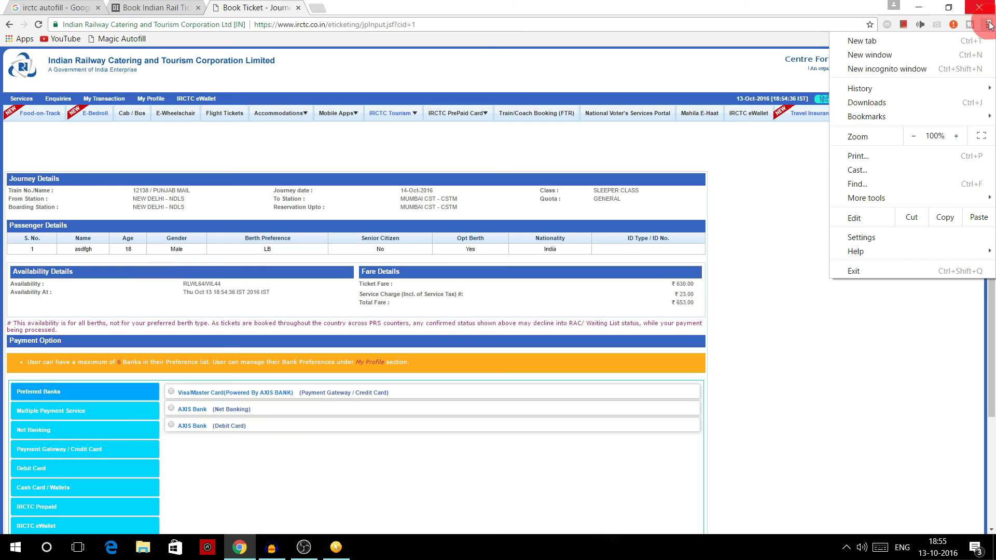
click(986, 24)
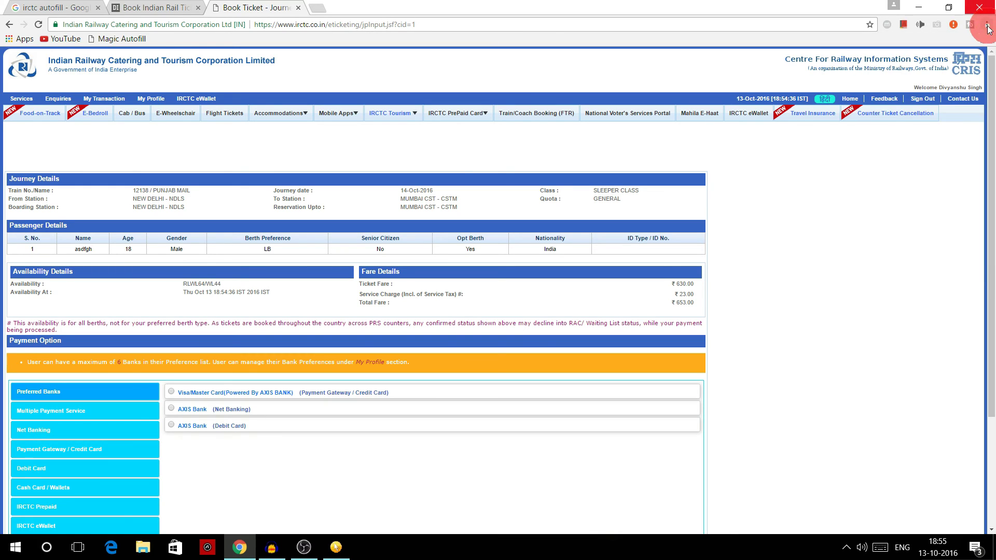
click(987, 24)
mouse_move(911, 117)
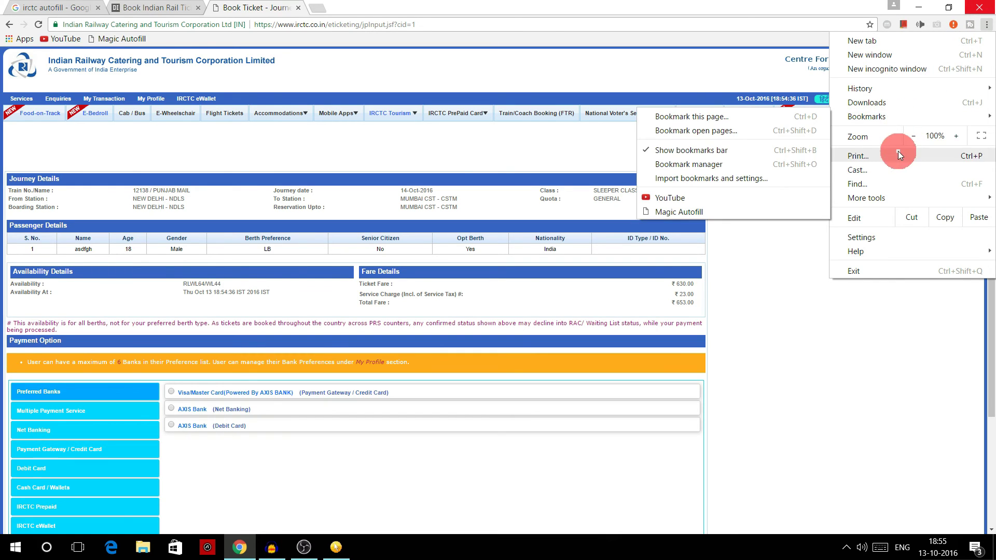
click(693, 153)
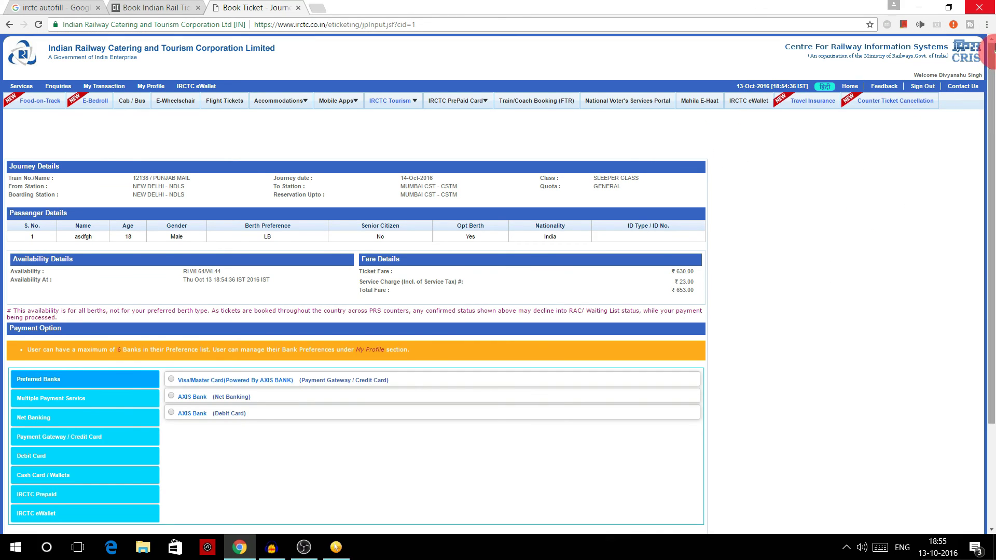
click(987, 28)
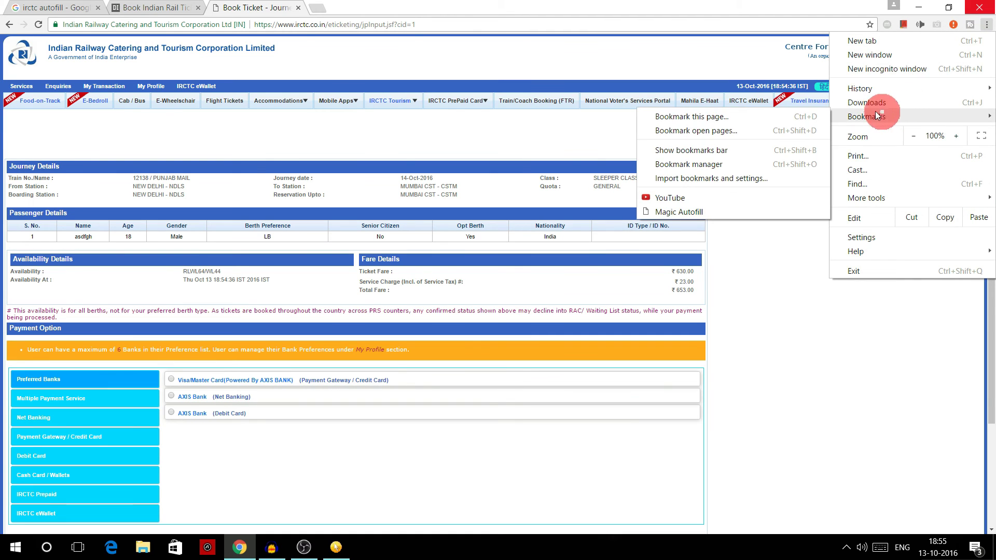
click(716, 148)
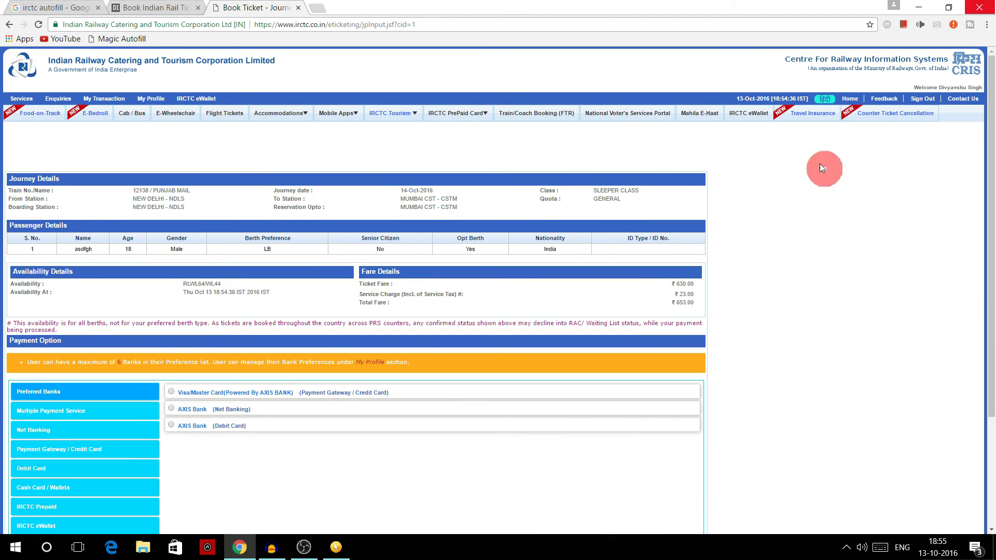